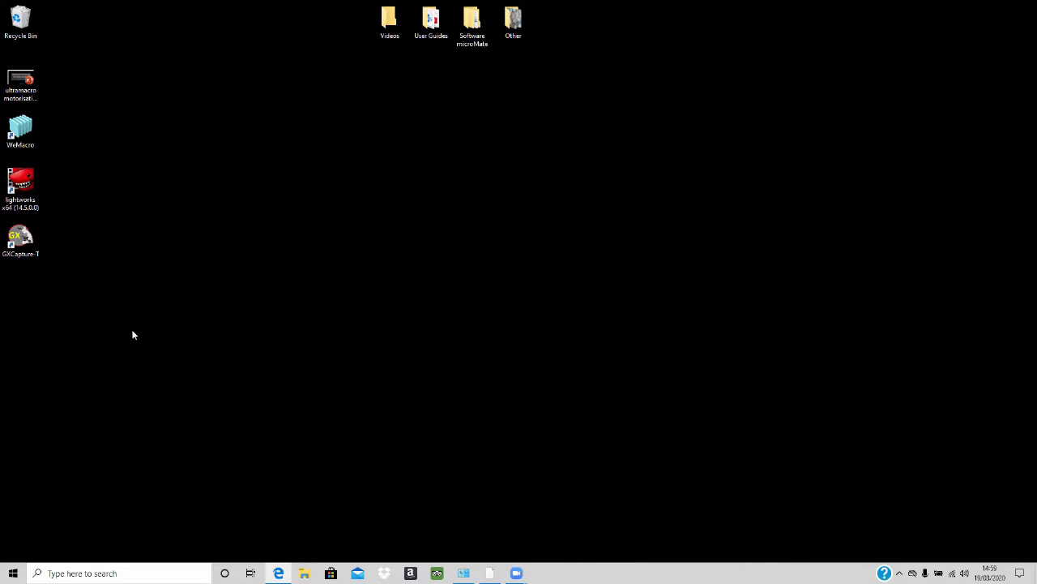
Launch GXCapture-T and select the GXCAM-U3PRO-12 camera in the Camera List
{"action": "double_click", "coordinate": [22, 242]}
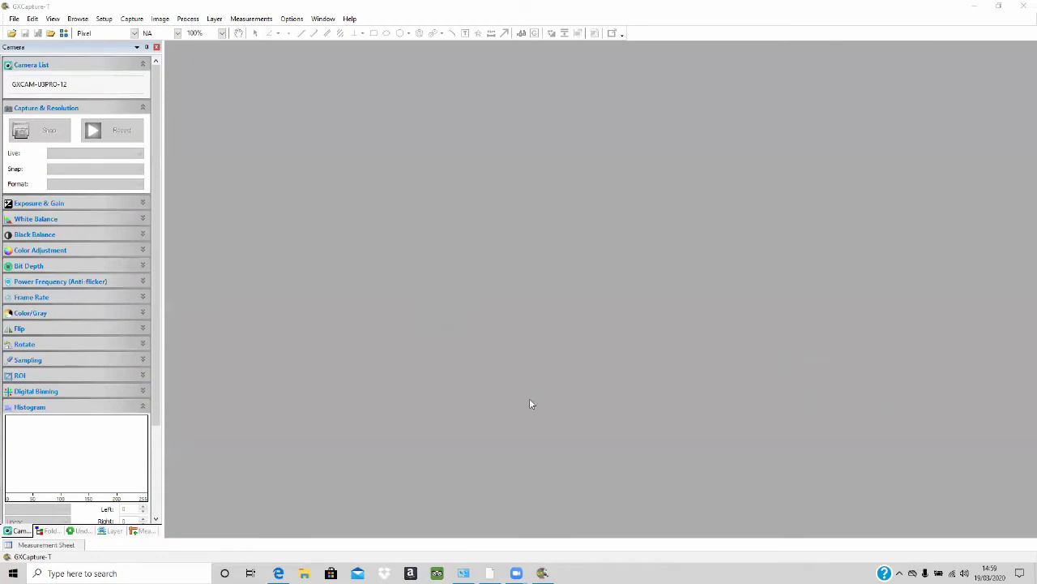
{"action": "left_click", "coordinate": [39, 90]}
Start the 4000 × 3000 live moss video from the GXCAM-U3PRO-12 camera
{"action": "left_click", "coordinate": [42, 89]}
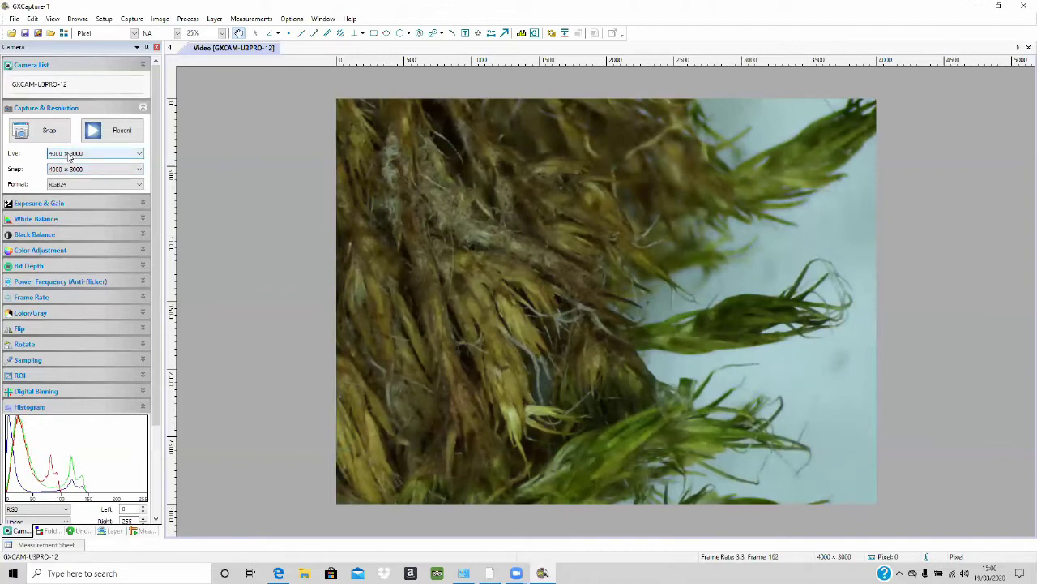
{"action": "left_click", "coordinate": [69, 157]}
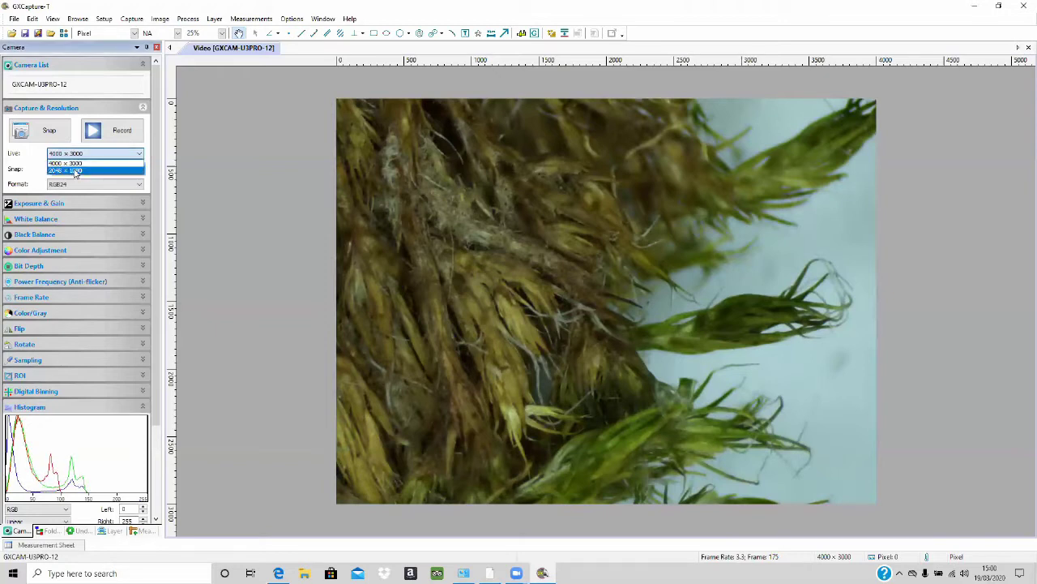
{"action": "left_click", "coordinate": [75, 171]}
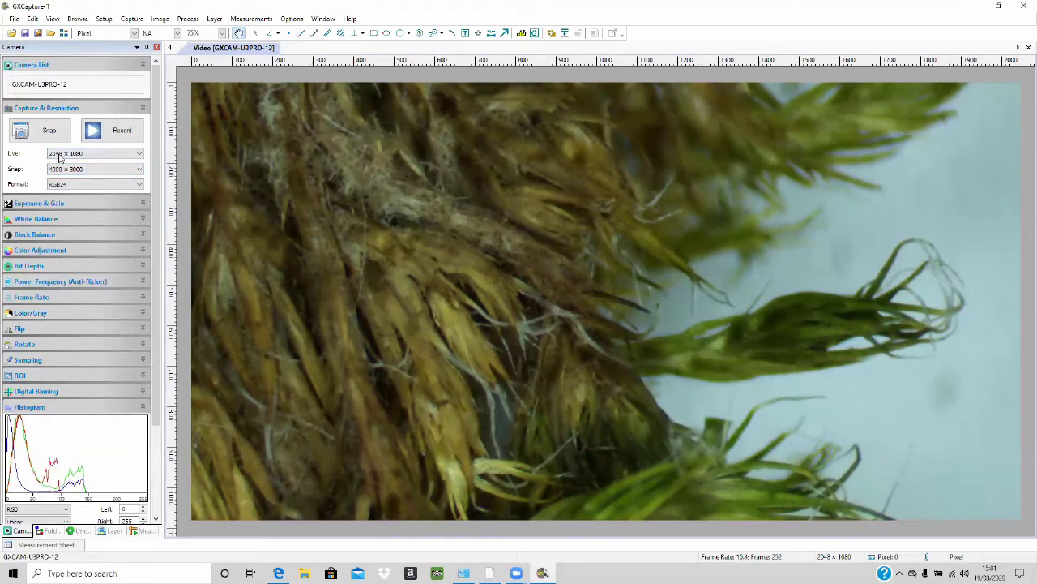
{"action": "left_click", "coordinate": [84, 156]}
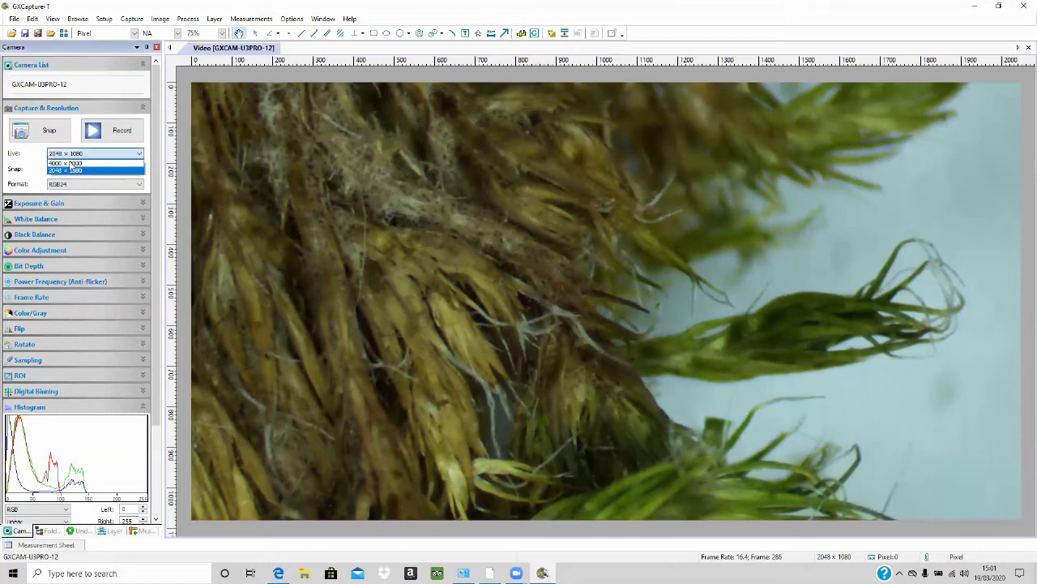
{"action": "left_click", "coordinate": [73, 169]}
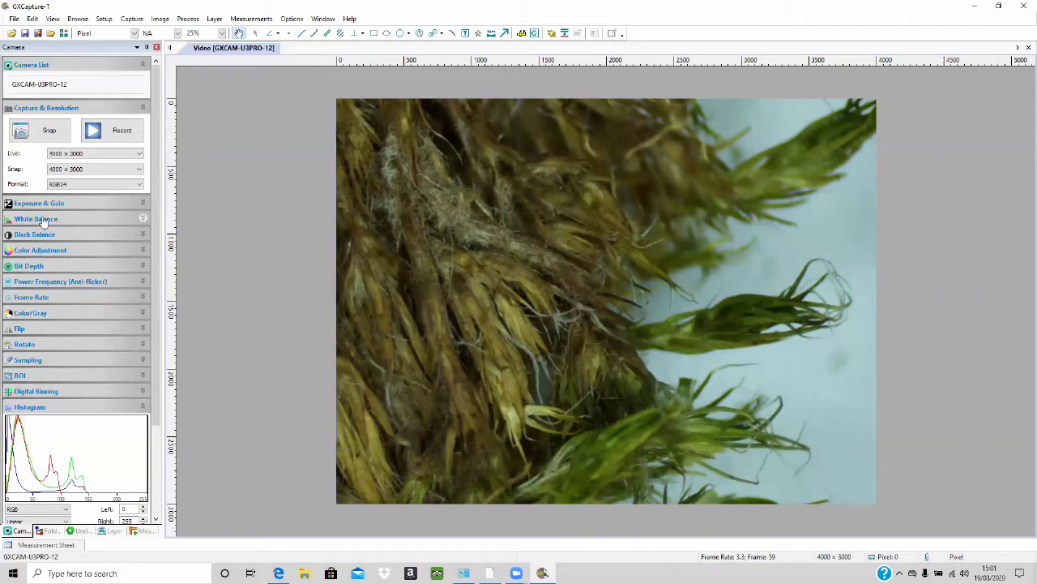
Sample white balance from a small blank-background region, giving temperature 7963 and tint 876
{"action": "left_click", "coordinate": [143, 221]}
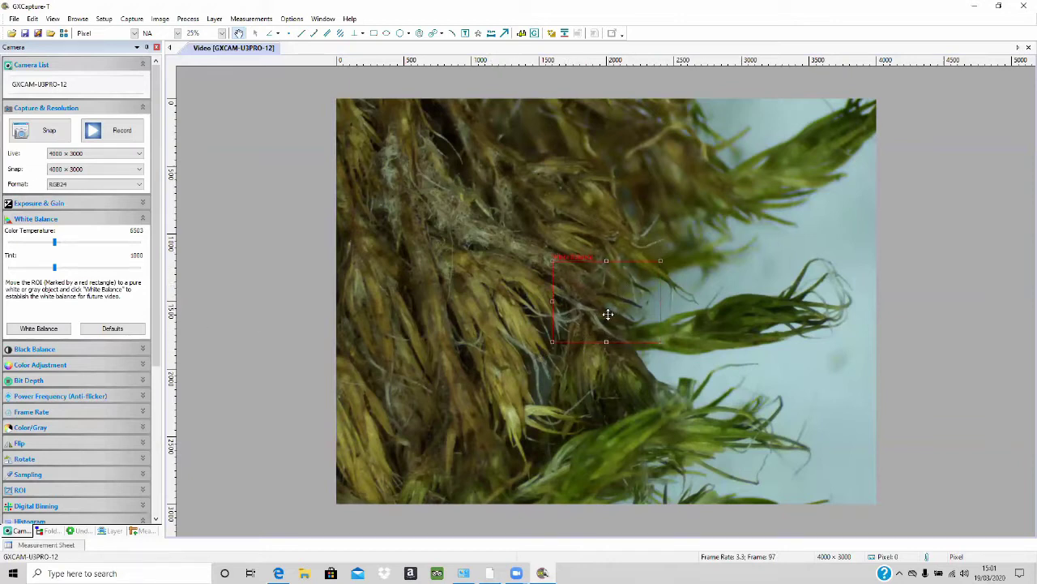
{"action": "left_click_drag", "start_coordinate": [607, 310], "coordinate": [816, 380]}
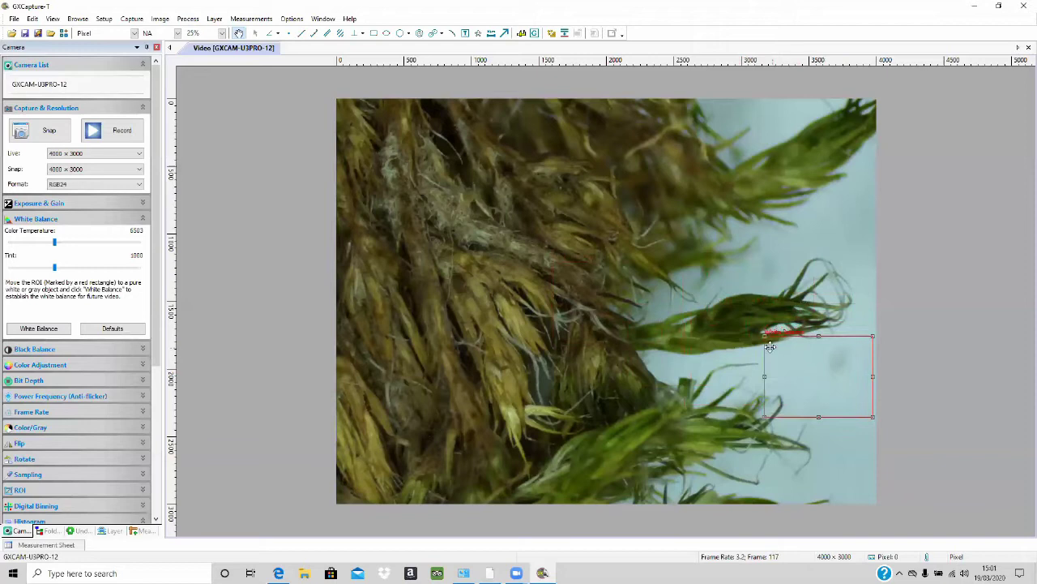
{"action": "left_click_drag", "start_coordinate": [764, 336], "coordinate": [822, 370]}
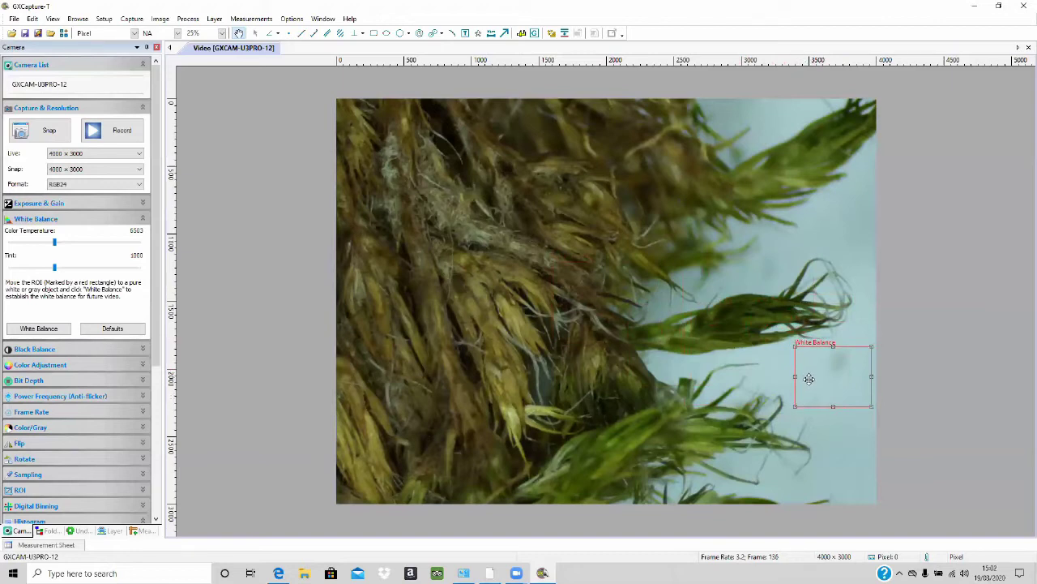
{"action": "left_click", "coordinate": [37, 333]}
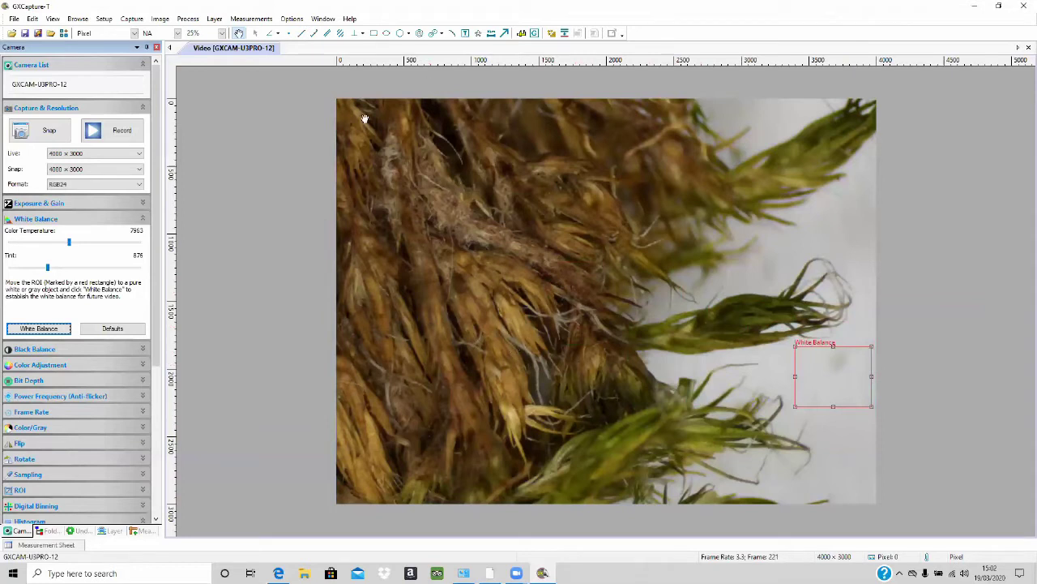
Collapse White Balance so the live image's RGB histogram shows
{"action": "left_click", "coordinate": [144, 220]}
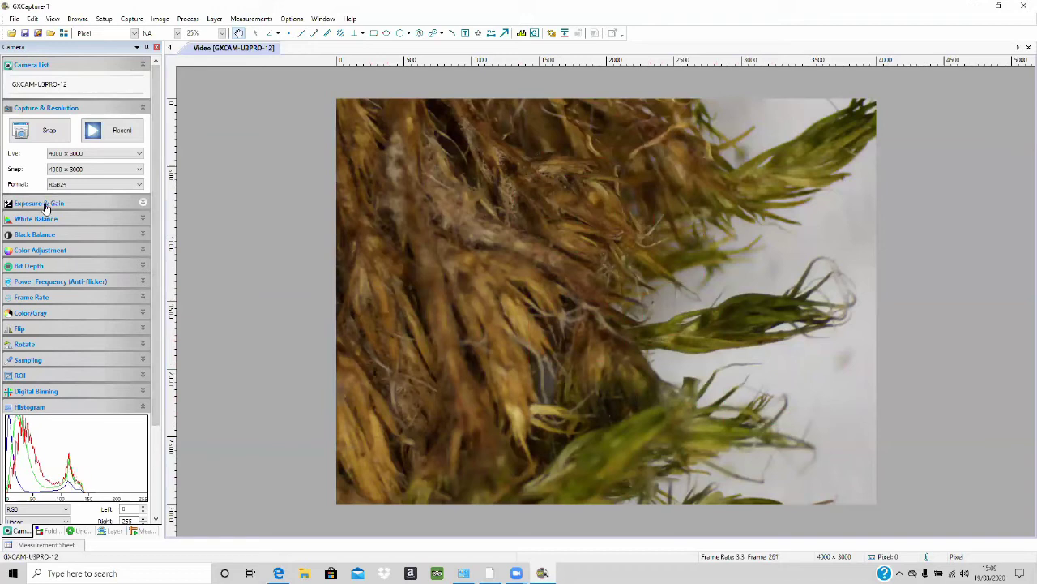
Try auto exposure with its sample area on a green frond, then switch it off
{"action": "left_click", "coordinate": [143, 206]}
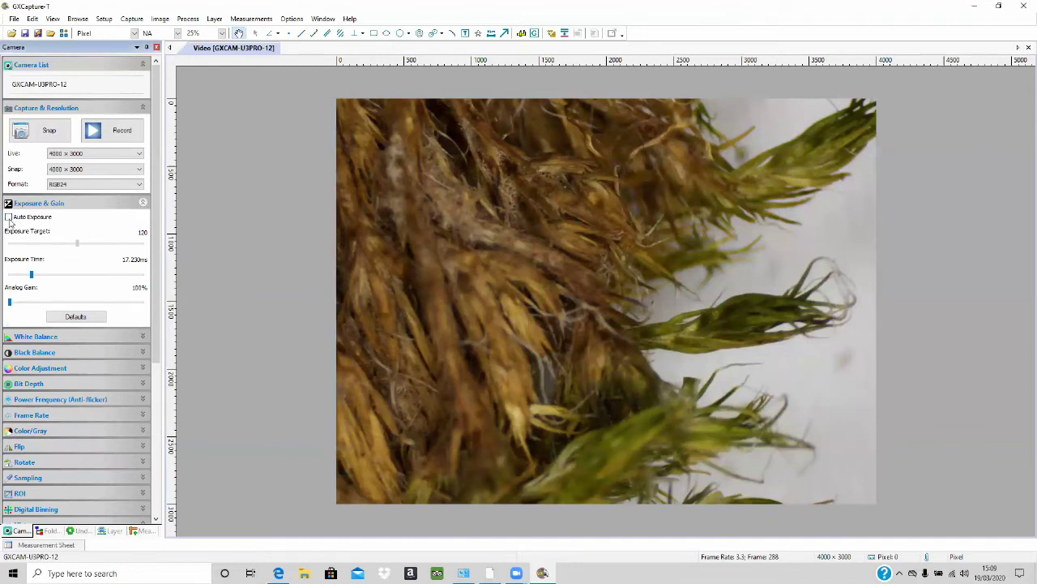
{"action": "left_click", "coordinate": [8, 217]}
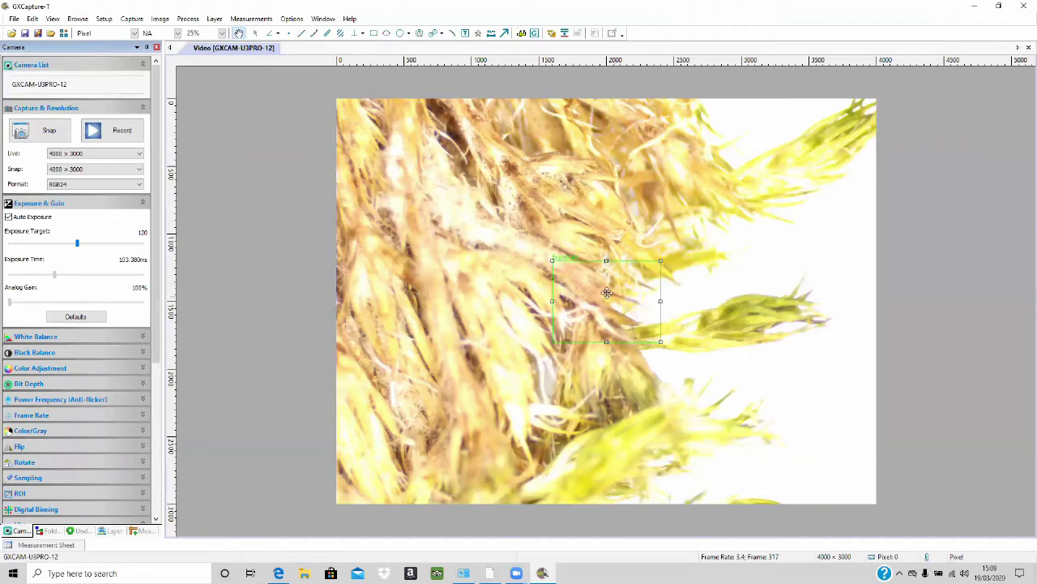
{"action": "left_click_drag", "start_coordinate": [608, 294], "coordinate": [722, 338]}
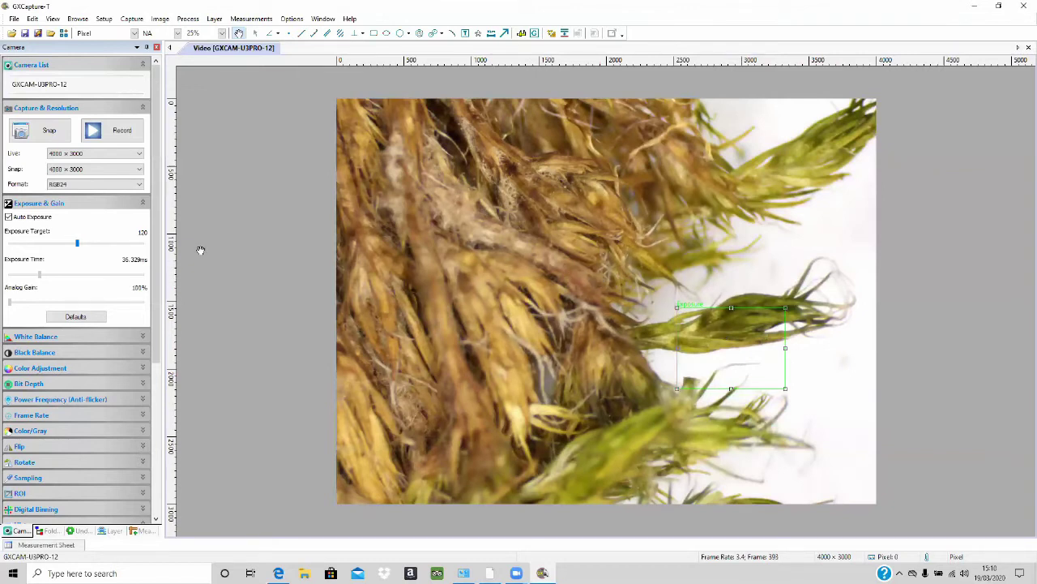
{"action": "left_click", "coordinate": [9, 218]}
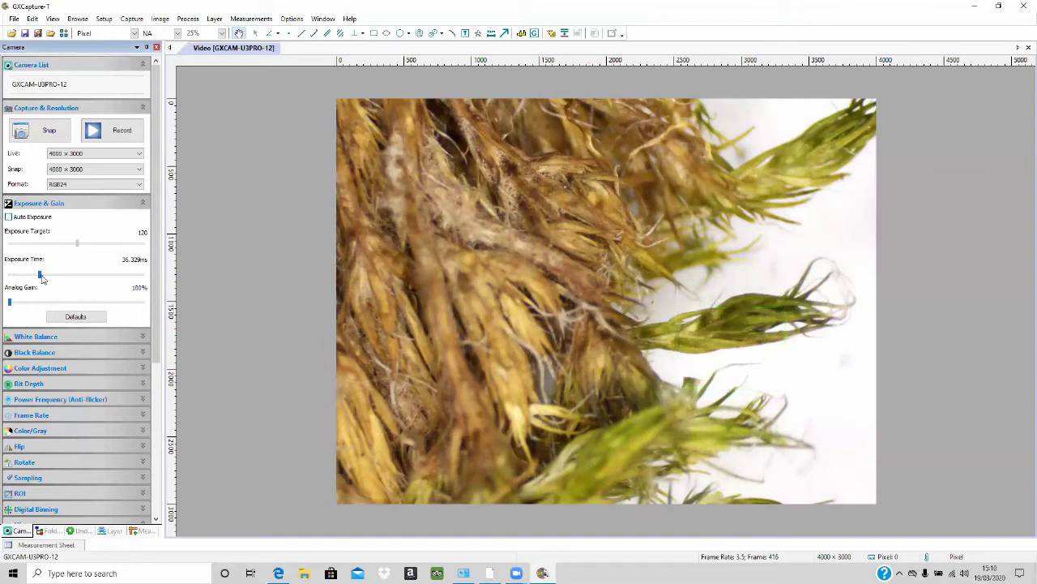
Test exposure and gain, ending with analog gain 100% and exposure time 31.815 ms
{"action": "left_click_drag", "start_coordinate": [39, 274], "coordinate": [35, 278]}
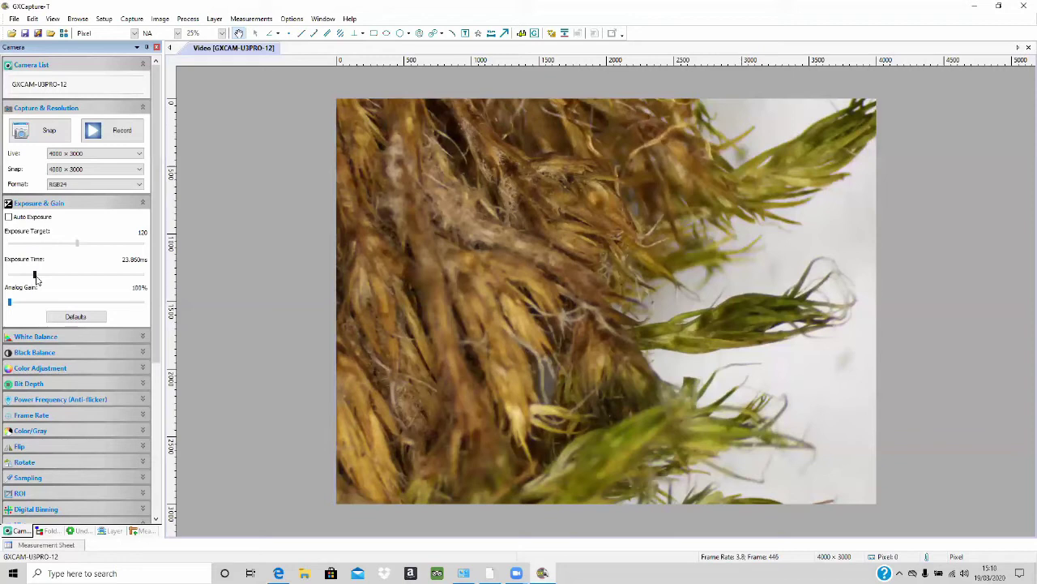
{"action": "left_click_drag", "start_coordinate": [35, 280], "coordinate": [37, 280]}
{"action": "left_click_drag", "start_coordinate": [10, 304], "coordinate": [44, 313]}
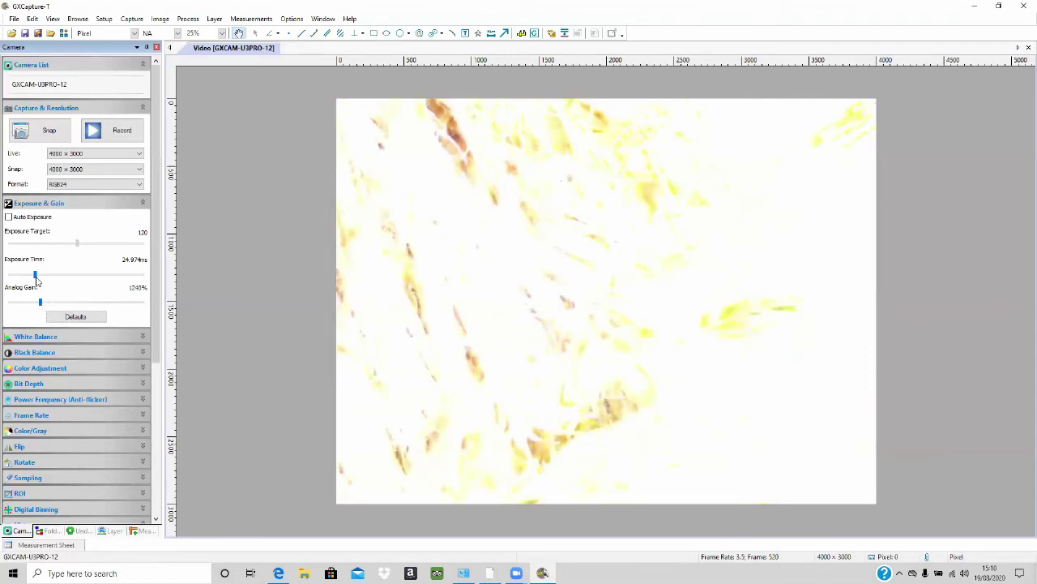
{"action": "left_click_drag", "start_coordinate": [48, 301], "coordinate": [22, 306]}
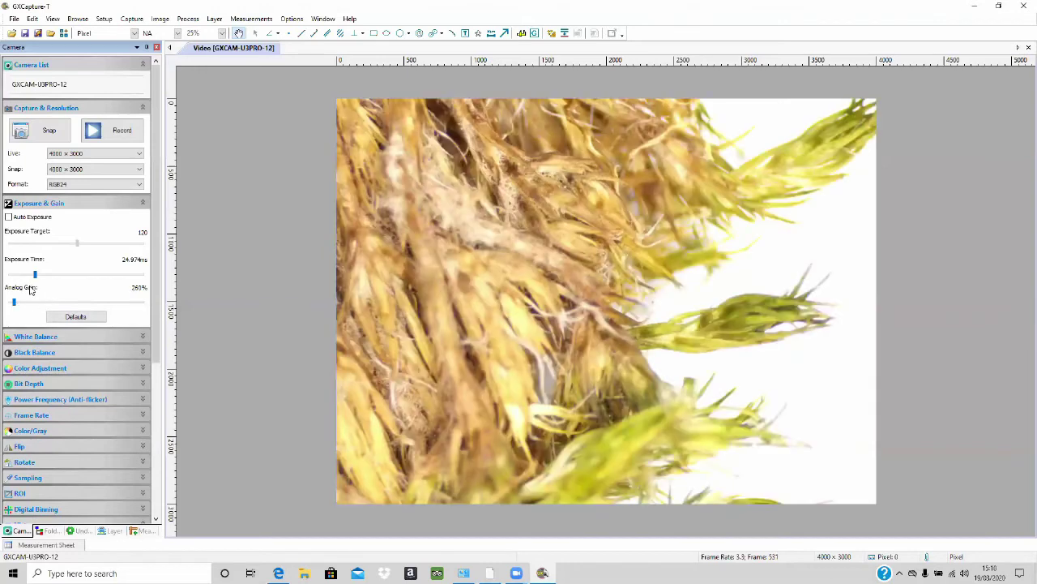
{"action": "left_click_drag", "start_coordinate": [15, 303], "coordinate": [5, 303]}
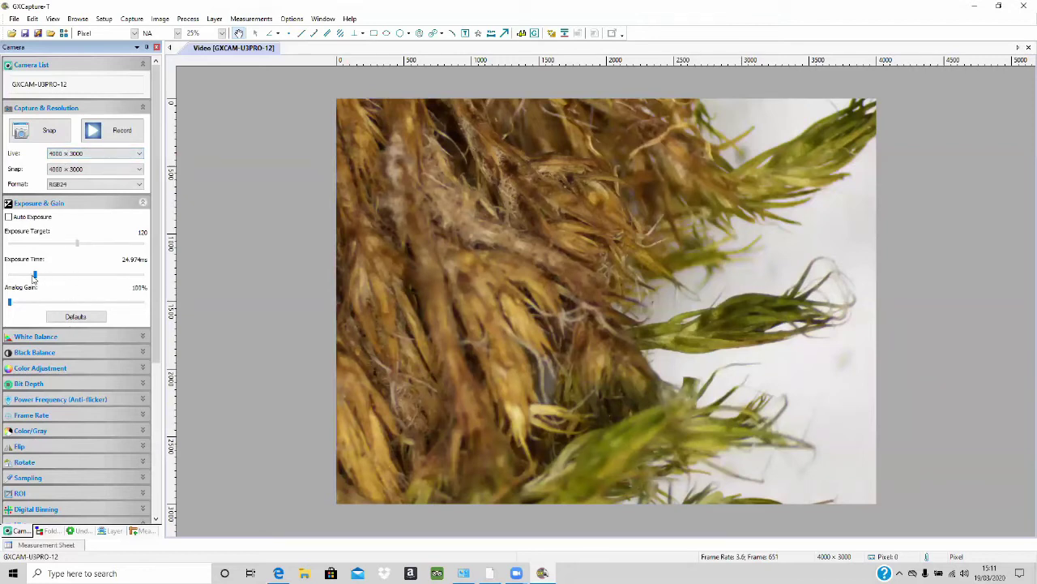
{"action": "left_click_drag", "start_coordinate": [34, 277], "coordinate": [25, 276]}
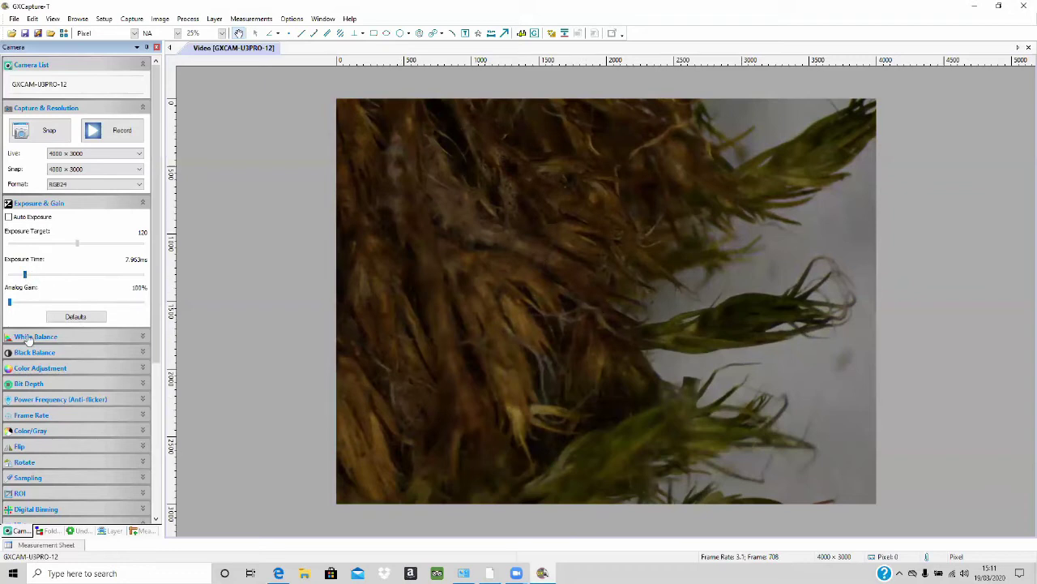
{"action": "left_click_drag", "start_coordinate": [24, 275], "coordinate": [38, 278]}
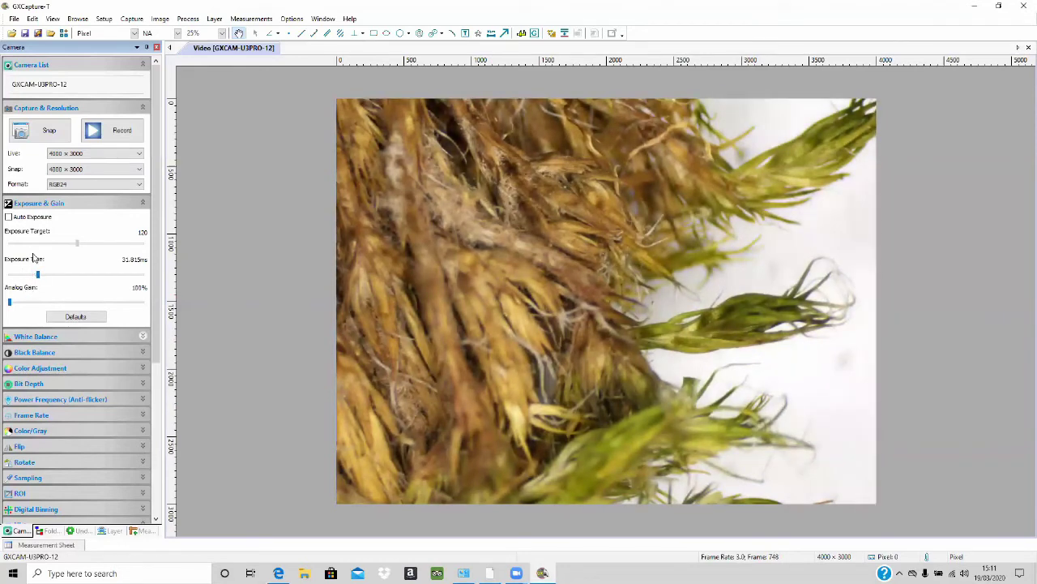
Fold away Exposure & Gain and reopen the Histogram levels section
{"action": "left_click", "coordinate": [143, 207]}
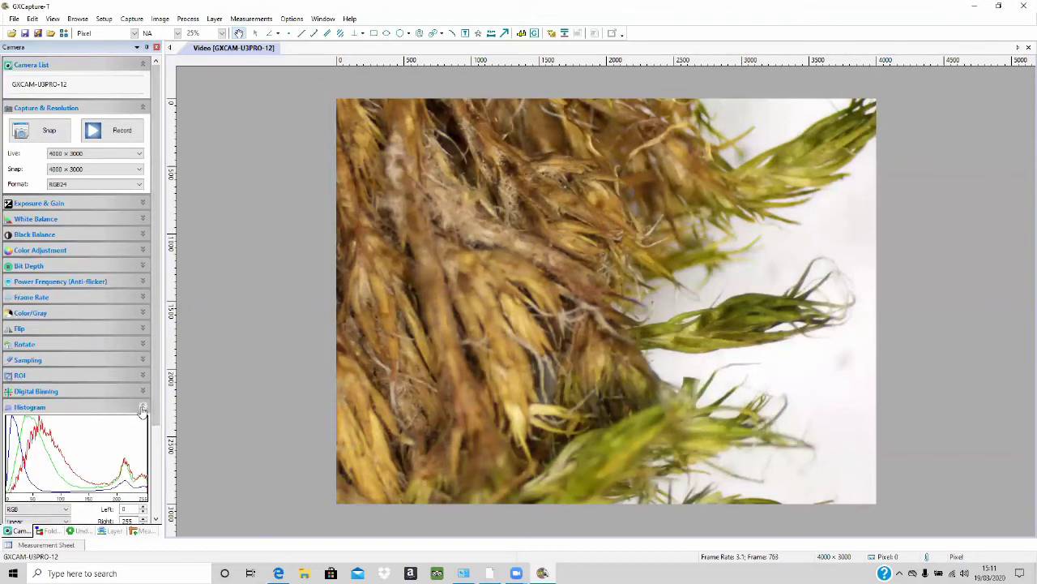
{"action": "left_click", "coordinate": [48, 408]}
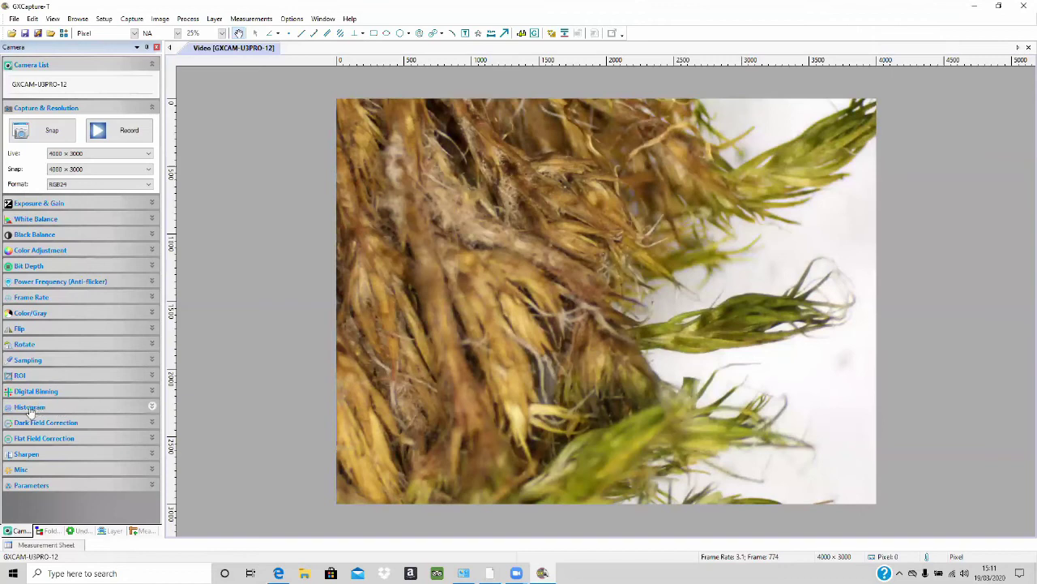
{"action": "left_click", "coordinate": [152, 412]}
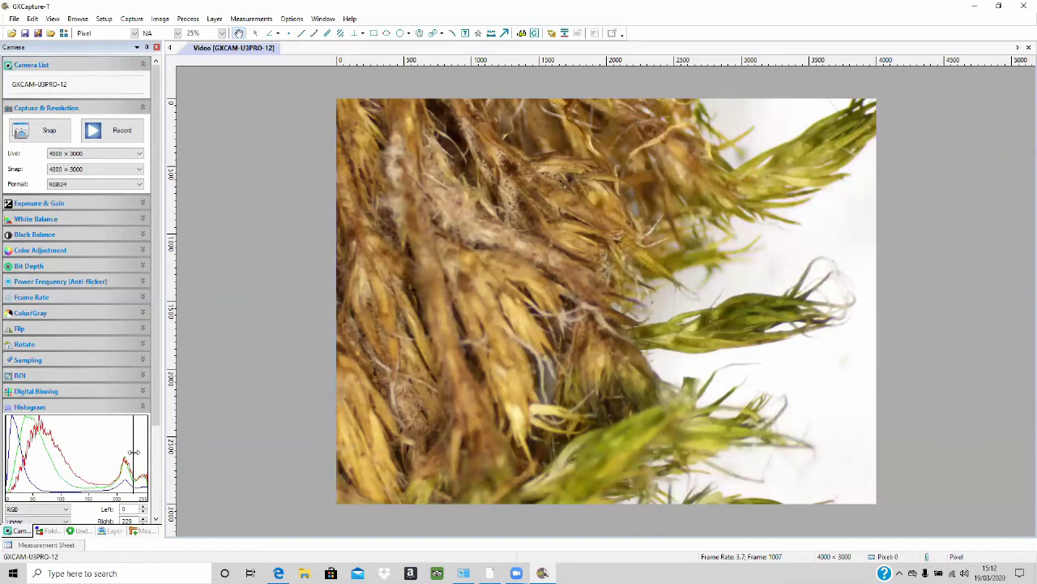
Collapse Histogram and set the Sharpen slider to about 37%
{"action": "left_click", "coordinate": [142, 407]}
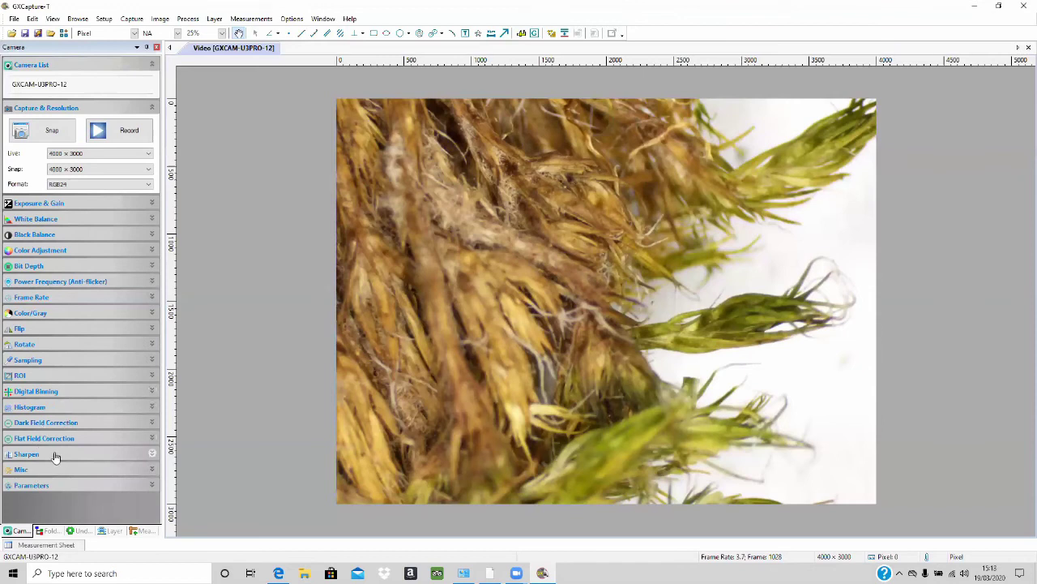
{"action": "left_click", "coordinate": [152, 456]}
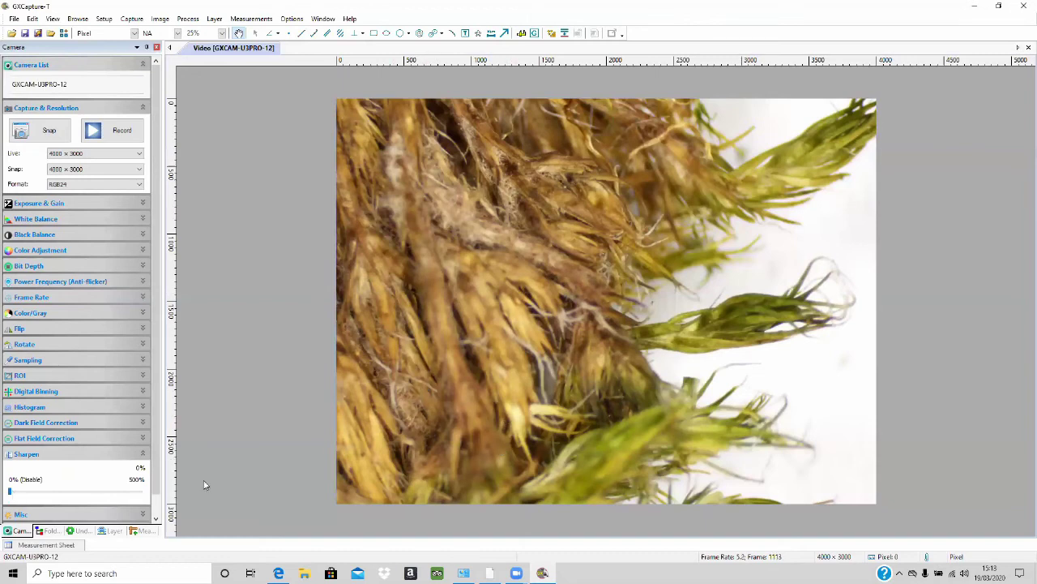
{"action": "left_click_drag", "start_coordinate": [10, 492], "coordinate": [37, 493]}
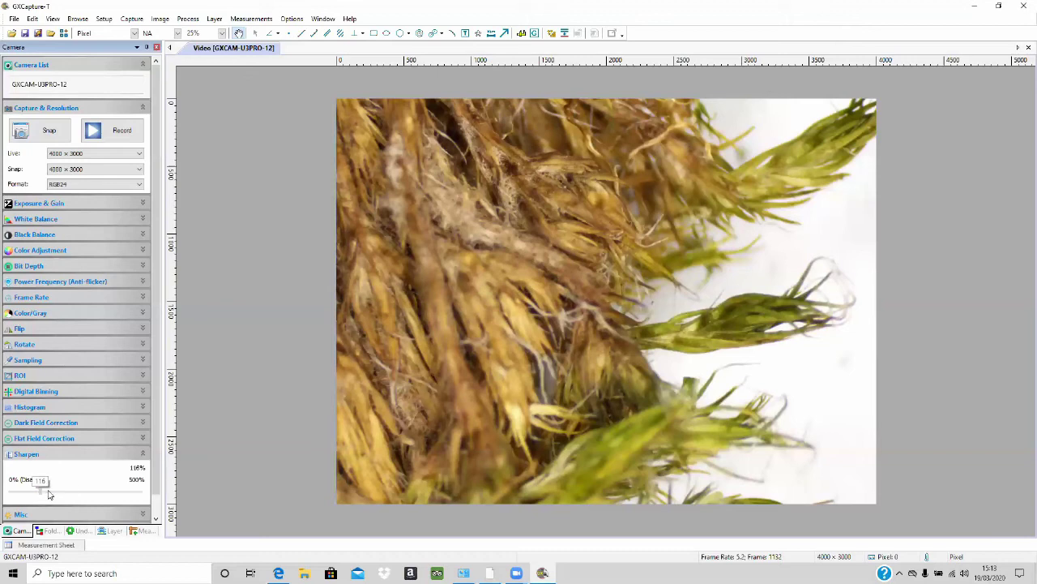
{"action": "mouse_move", "coordinate": [49, 494]}
{"action": "left_mouse_down"}
{"action": "mouse_move", "coordinate": [127, 497]}
{"action": "mouse_move", "coordinate": [3, 499]}
{"action": "mouse_move", "coordinate": [29, 489]}
{"action": "mouse_move", "coordinate": [19, 492]}
{"action": "left_mouse_up"}
Collapse Sharpen and open the Process menu listing Stitch, EDF and Image Stacking
{"action": "left_click", "coordinate": [142, 457]}
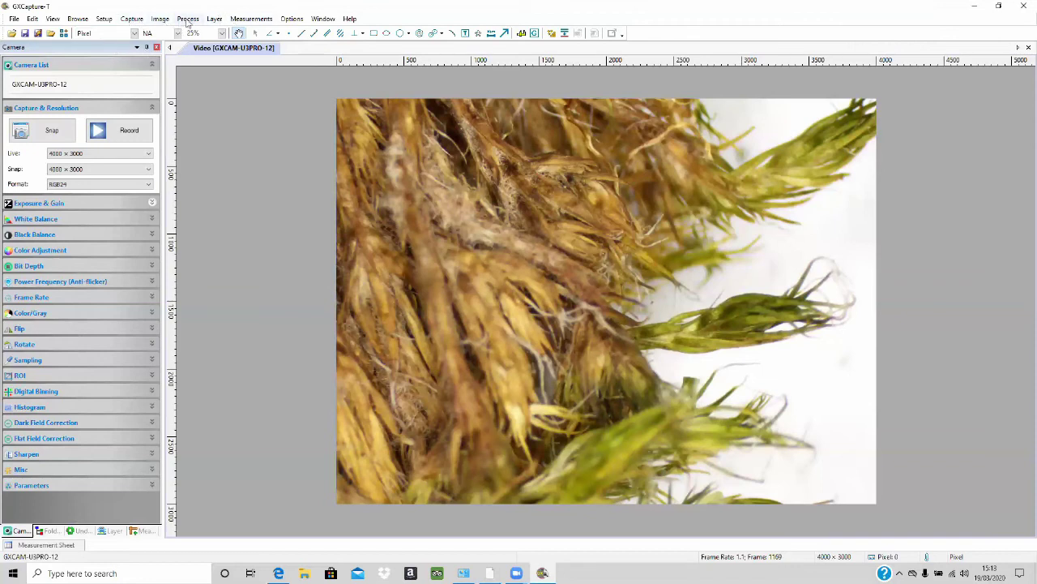
{"action": "left_click", "coordinate": [187, 19]}
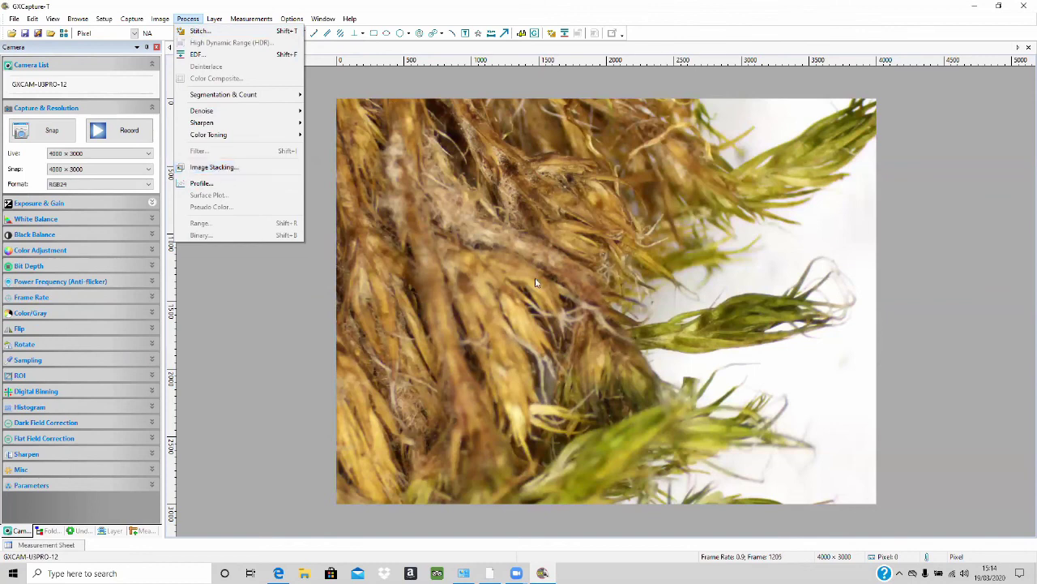
Dismiss the Process menu and drop the live resolution from 4000 × 3000 to 2048 × 1080
{"action": "left_click", "coordinate": [560, 340]}
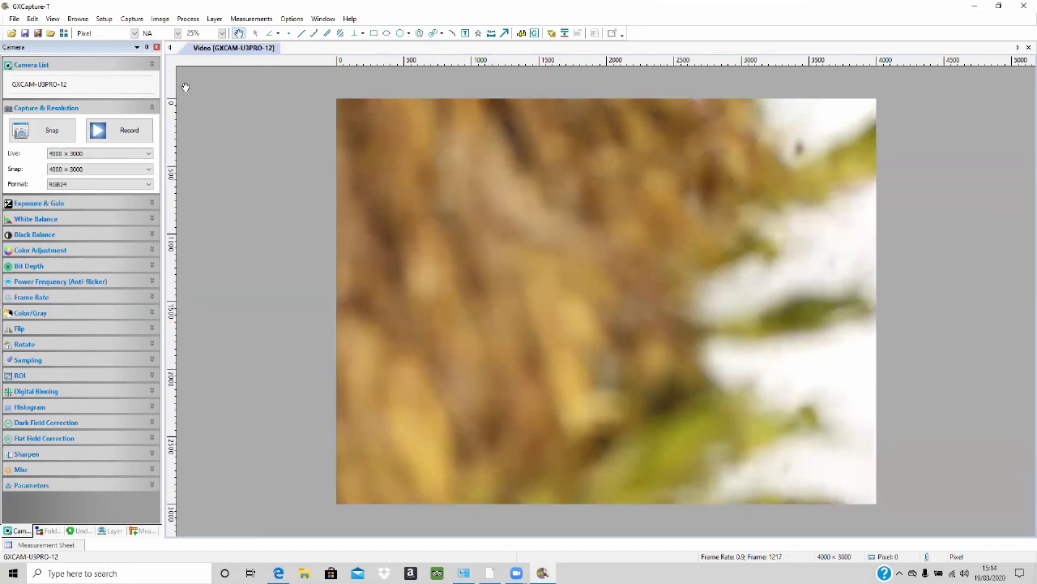
{"action": "left_click", "coordinate": [83, 154]}
{"action": "left_click", "coordinate": [98, 170]}
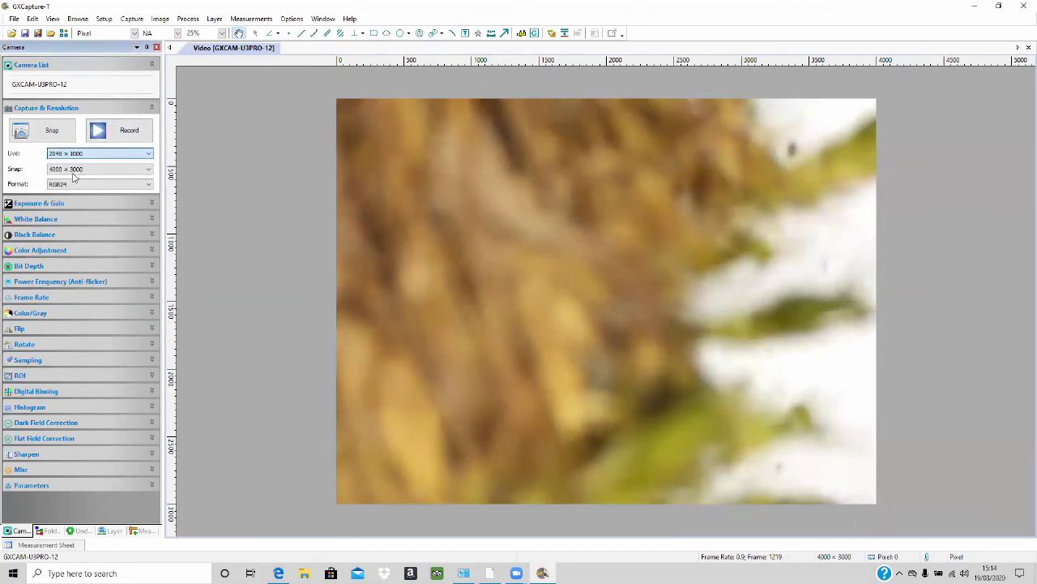